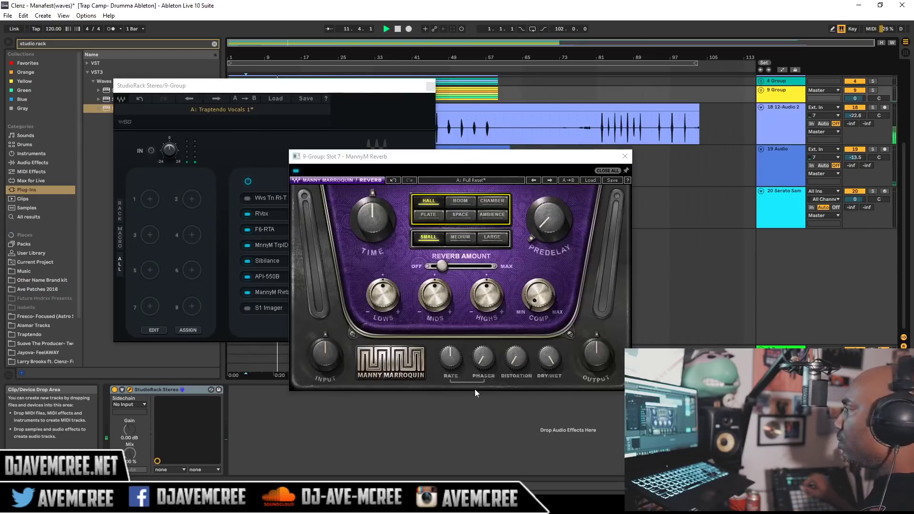
Step: Close the Manny Marroquin Reverb window on the 9-Group StudioRack
left_click(625, 159)
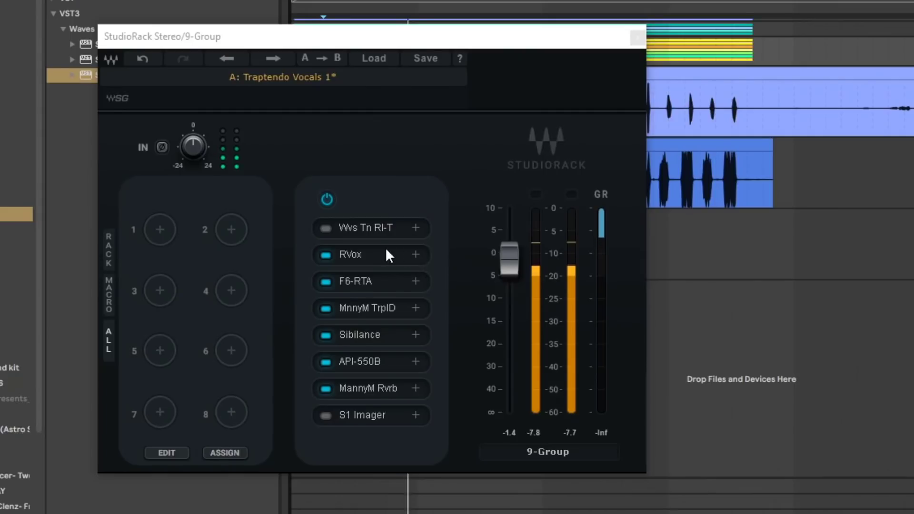
Step: Fine-tune the RVox Comp threshold in the 9-Group chain, lowering then raising it slightly
left_click(387, 252)
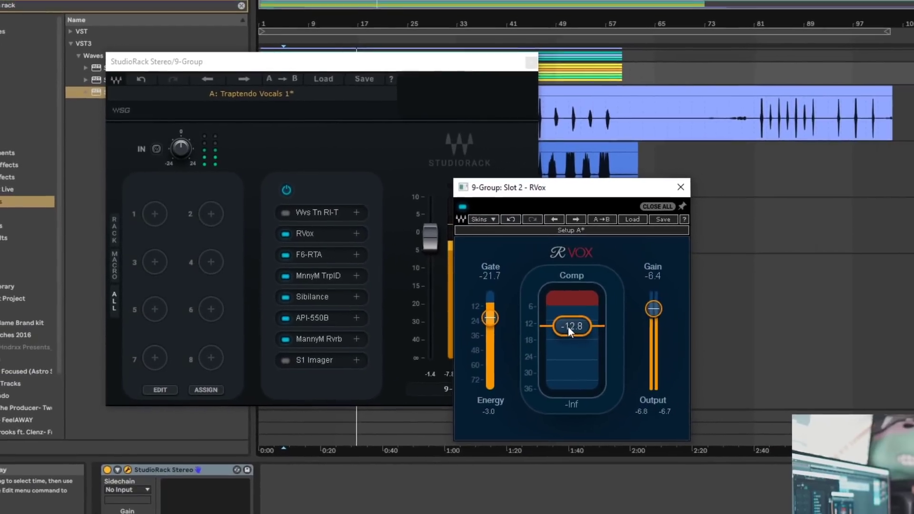
left_click_drag(568, 327, 568, 329)
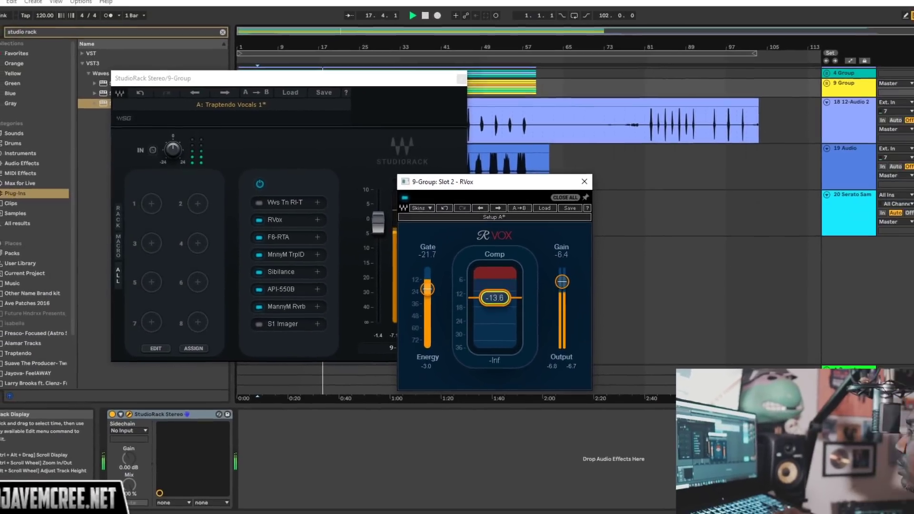
left_click_drag(495, 298, 495, 295)
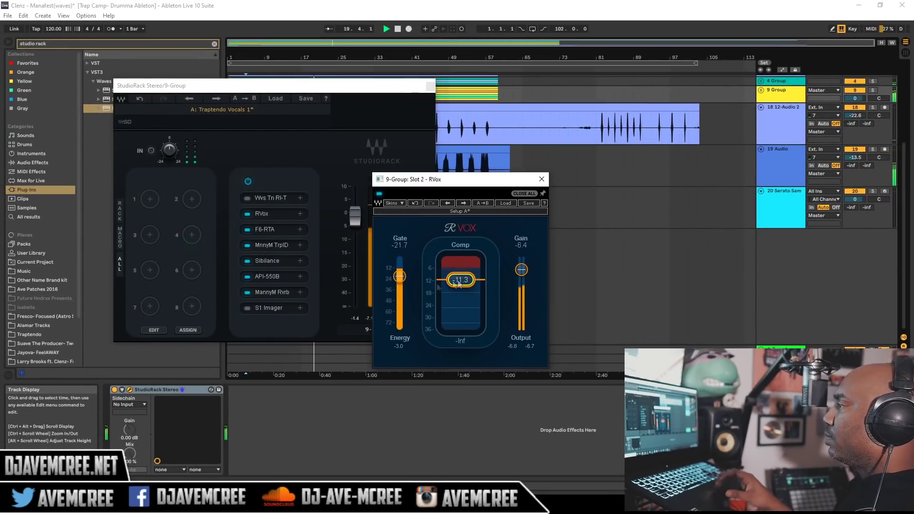
Step: Check S1 Imager by switching it on and back off, then nudge F6-RTA EQ band 5
left_click(249, 308)
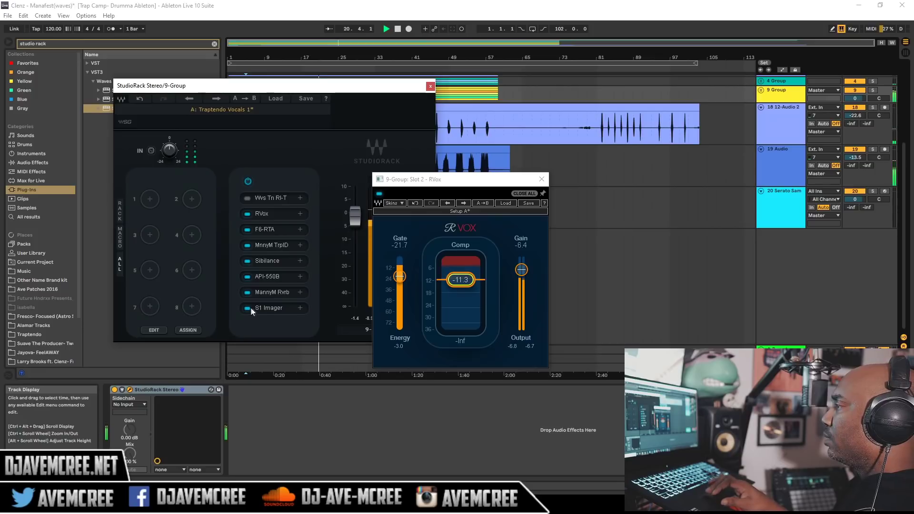
left_click(264, 308)
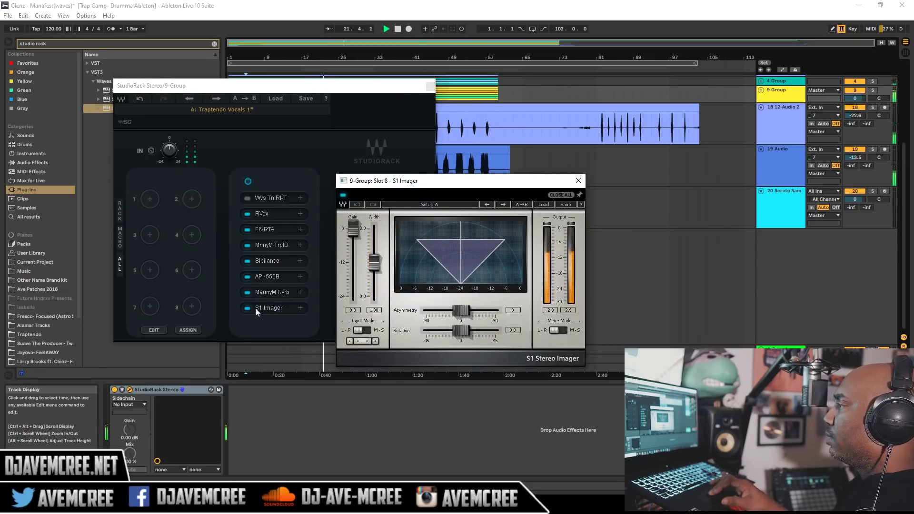
left_click(248, 308)
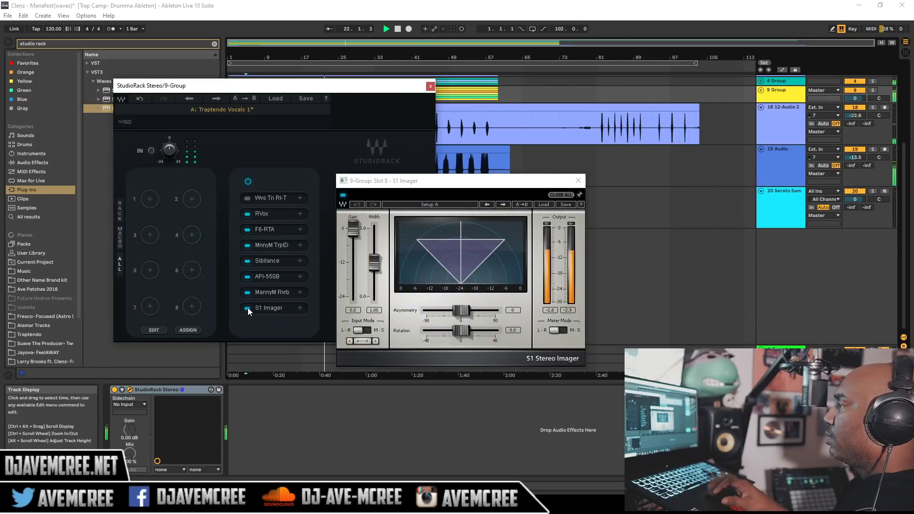
left_click(279, 231)
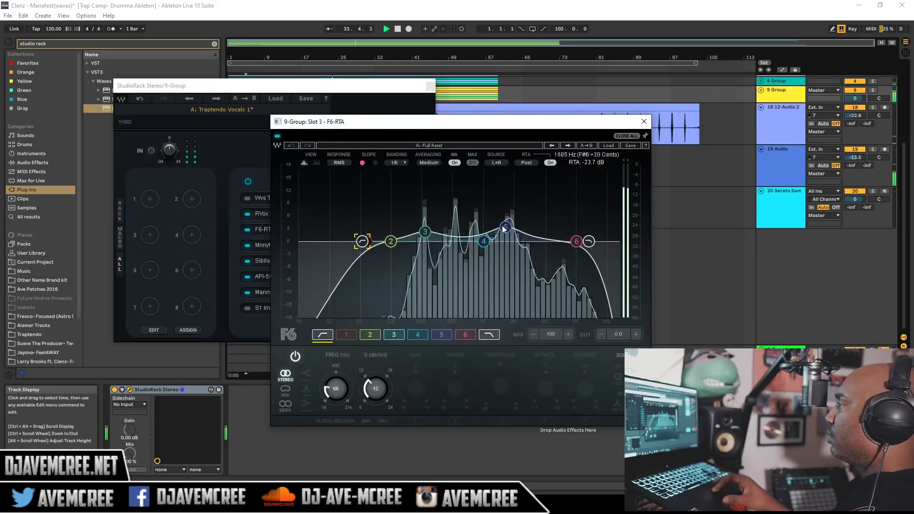
left_click_drag(506, 226, 503, 224)
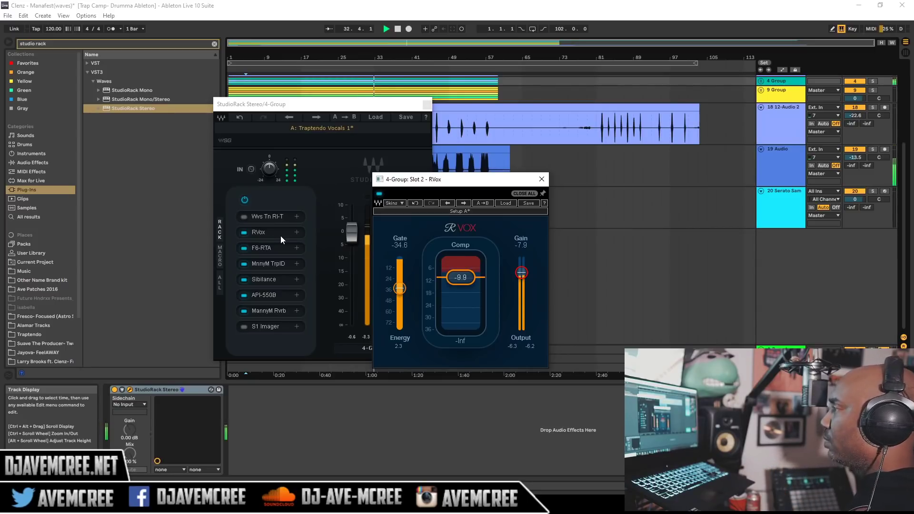
Step: Briefly play and stop the arrangement, then show 4-Group's DDL Level and Reverb macros
key("F9")
key("F9")
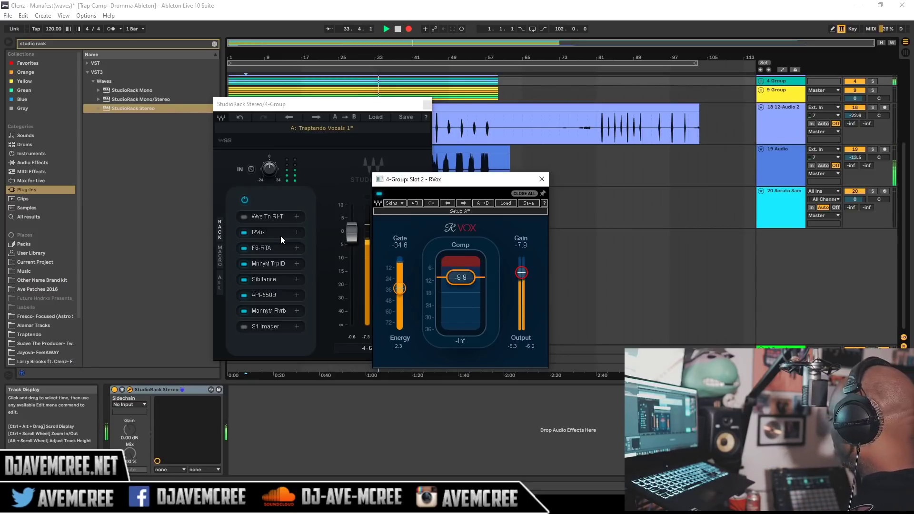
key("space")
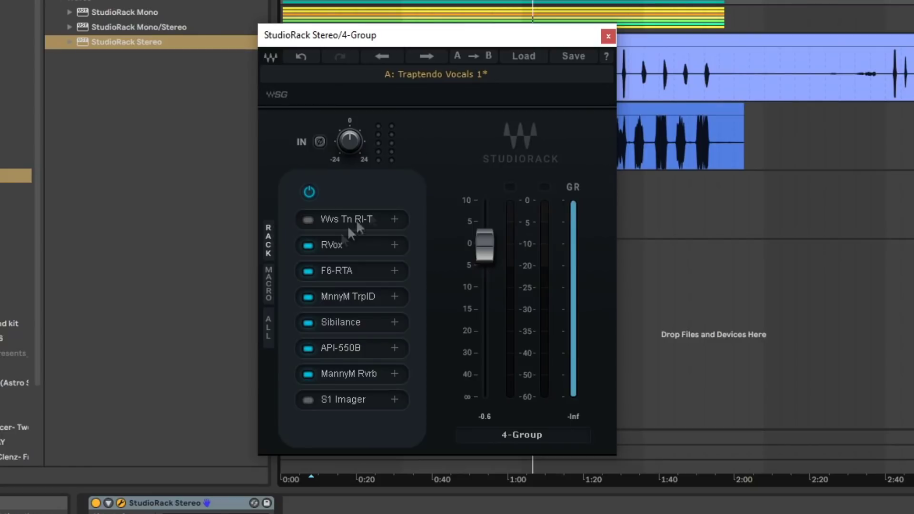
left_click(269, 328)
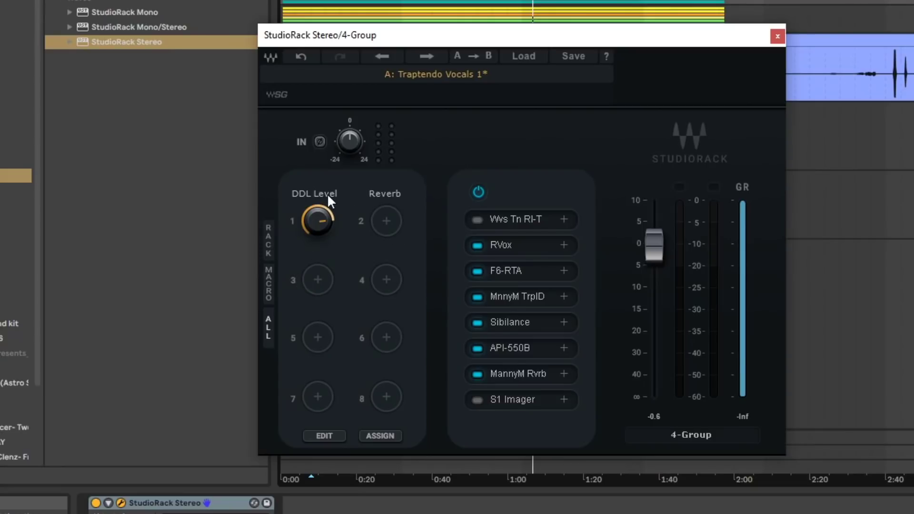
Step: Map empty macro slot 3 of 4-Group's StudioRack to S2 :RVox > Compression
left_click(314, 284)
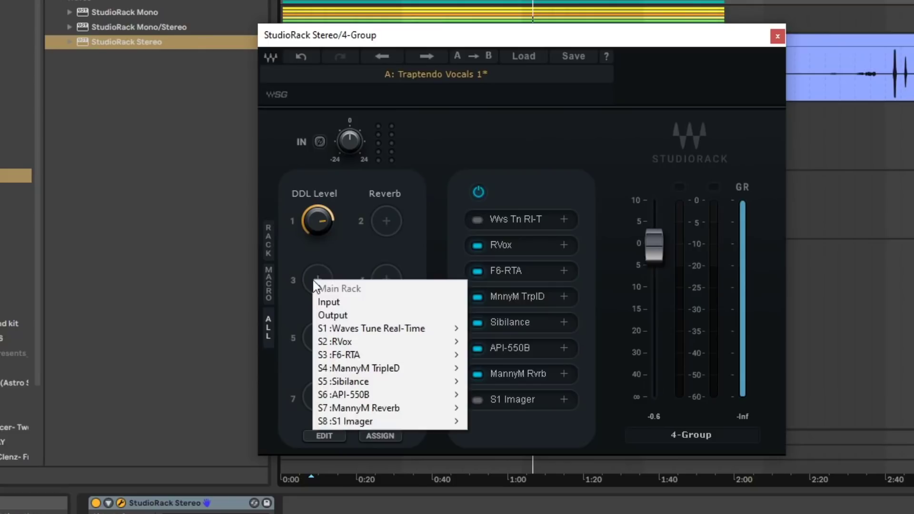
mouse_move(375, 329)
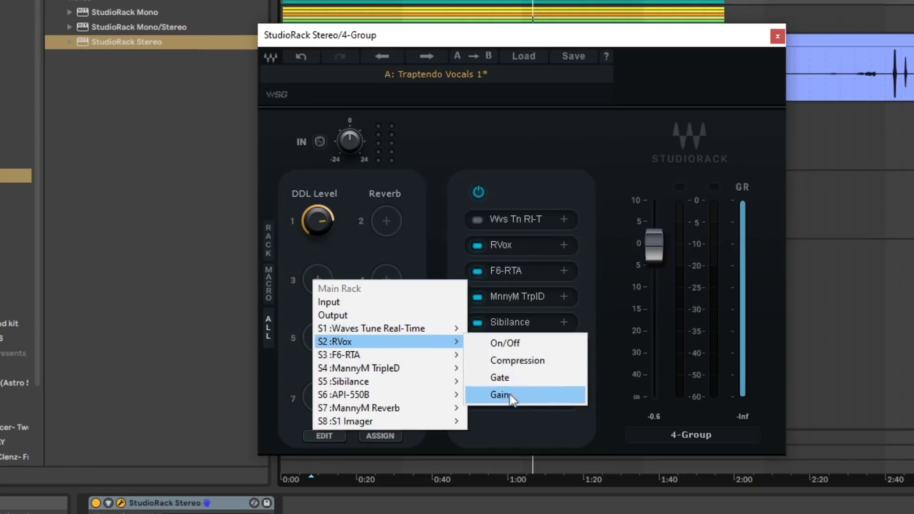
left_click(521, 365)
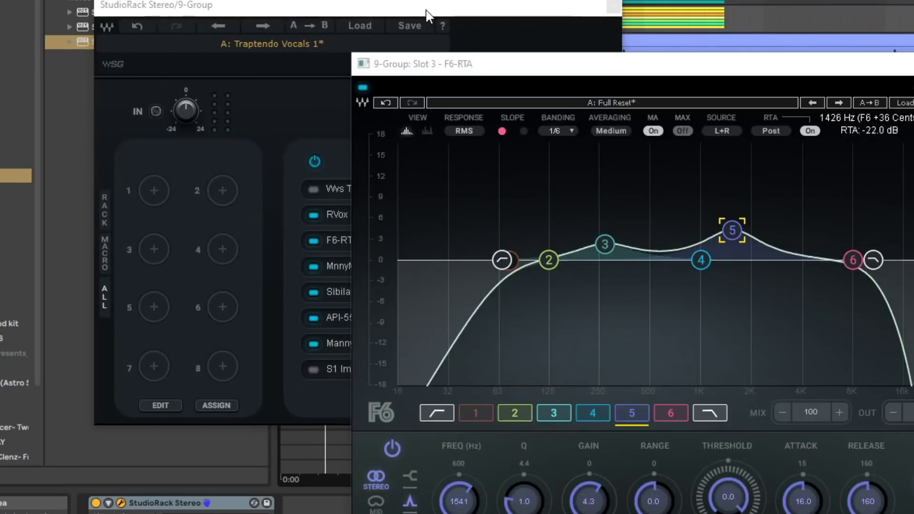
Step: Play the vocals and turn 4-Group's Compression macro down to -15.3
key("space")
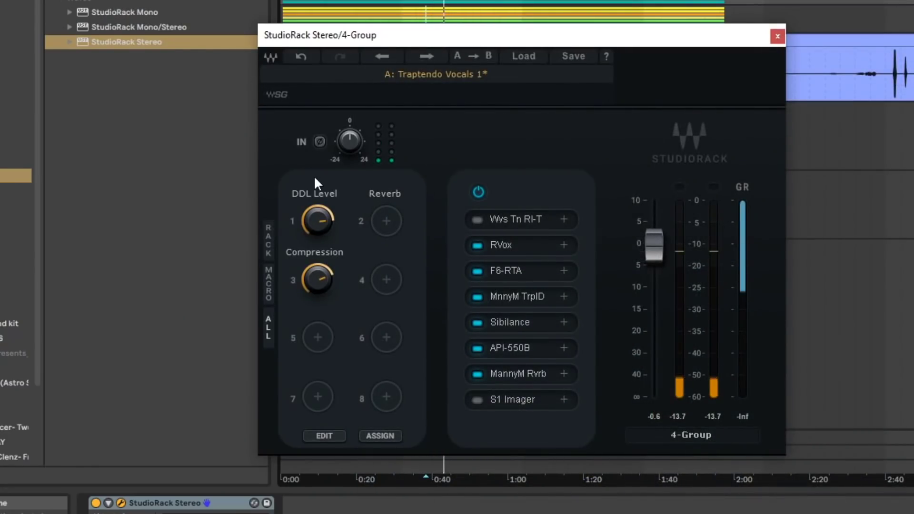
mouse_move(316, 273)
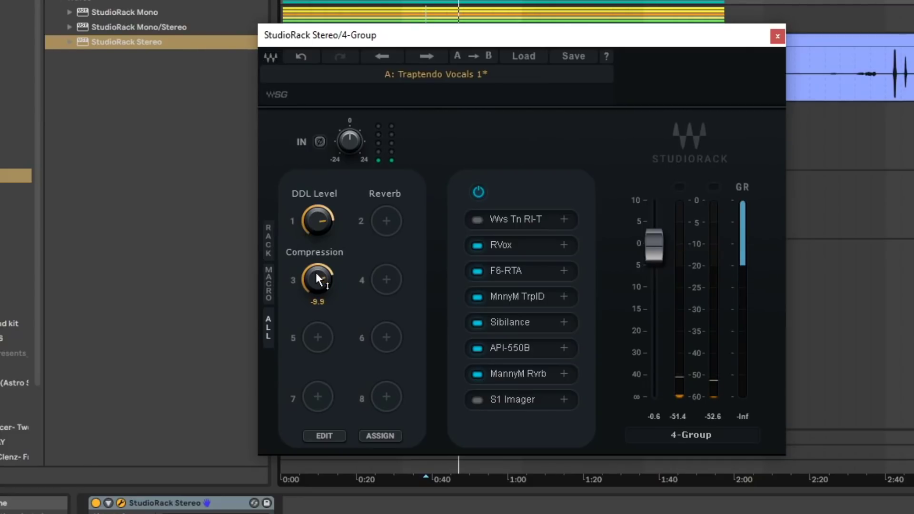
left_click_drag(317, 275, 316, 244)
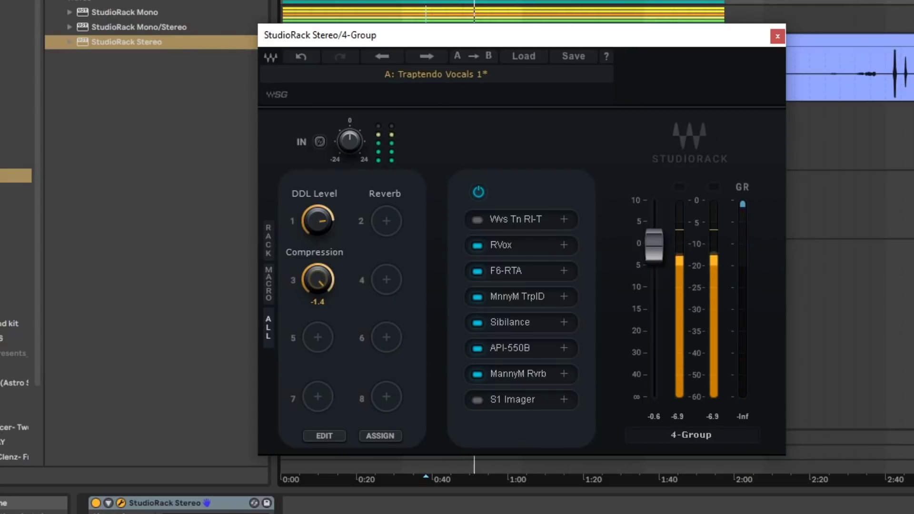
left_click_drag(317, 244, 317, 323)
left_click_drag(317, 273, 316, 248)
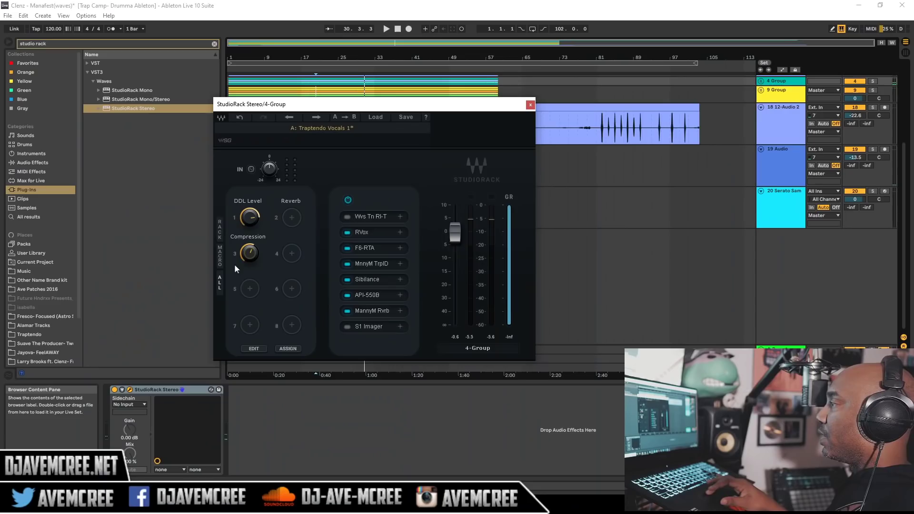
Step: Toggle MACRO and RACK views, then open RVox to confirm Comp at -15.3 and close it
left_click(219, 257)
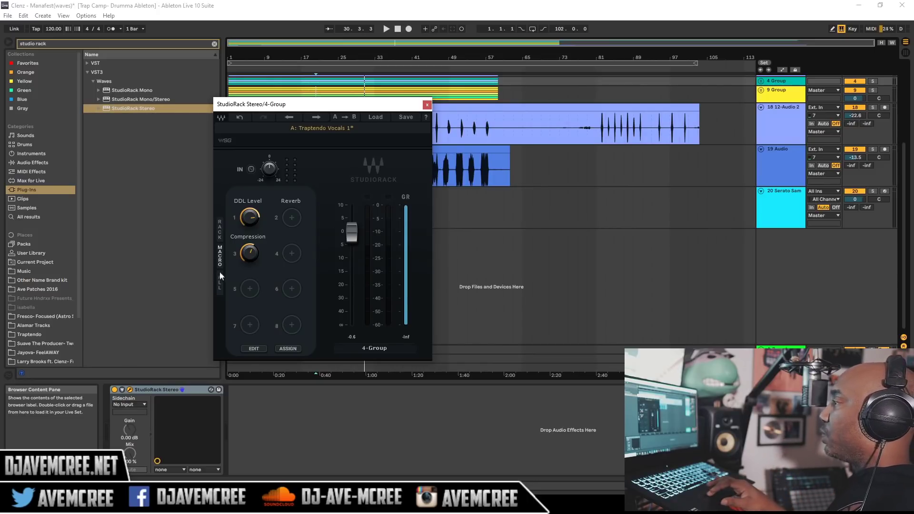
left_click(219, 235)
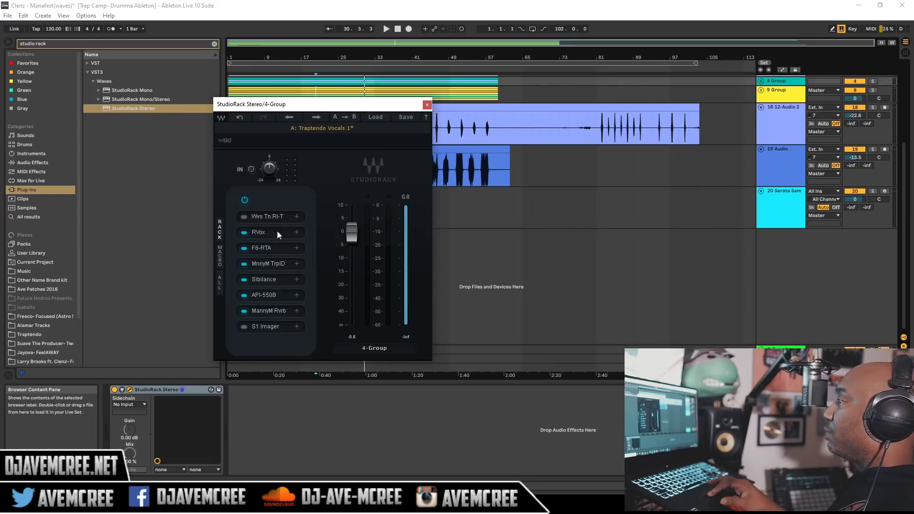
left_click(276, 232)
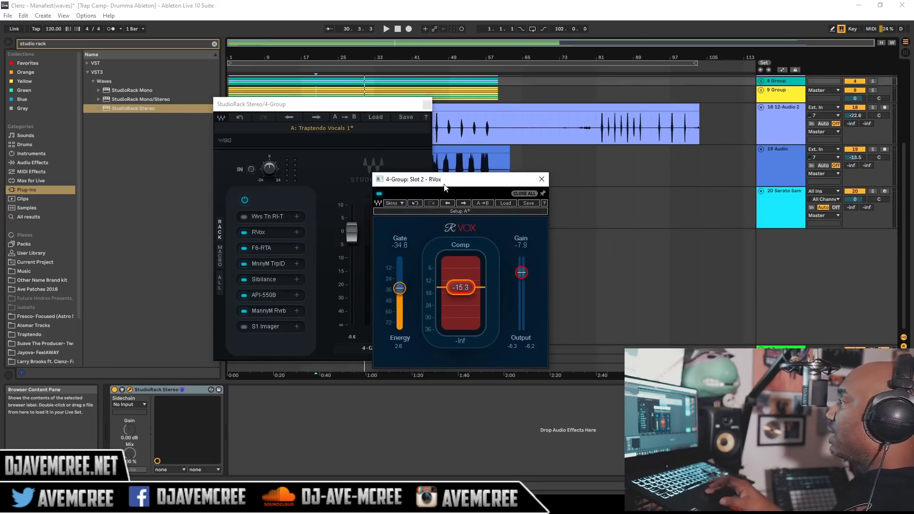
left_click_drag(446, 179, 402, 148)
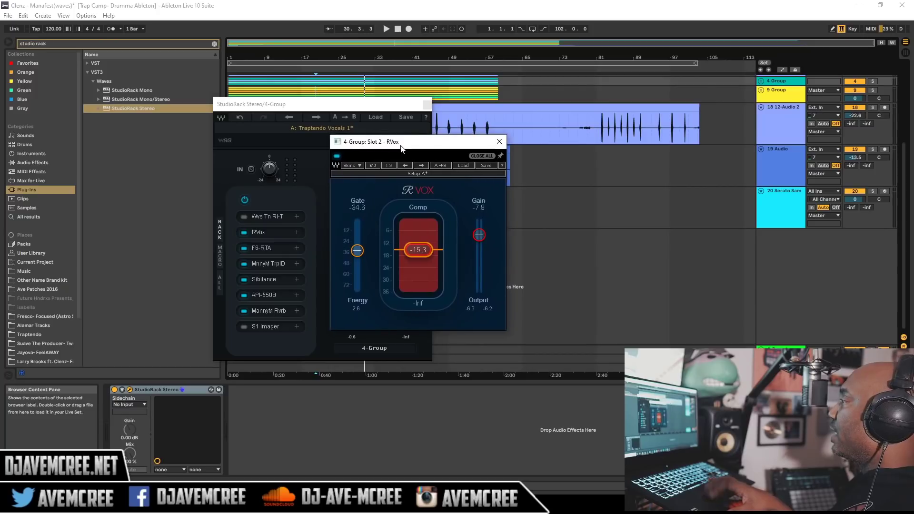
left_click(500, 141)
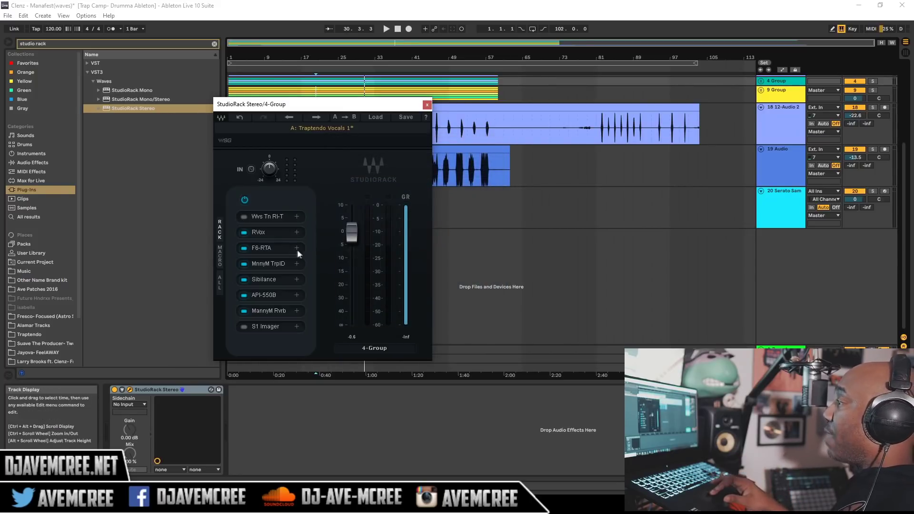
Step: View 4-Group's F6-RTA EQ, then select the 9 Group track to compare its rack
left_click(275, 250)
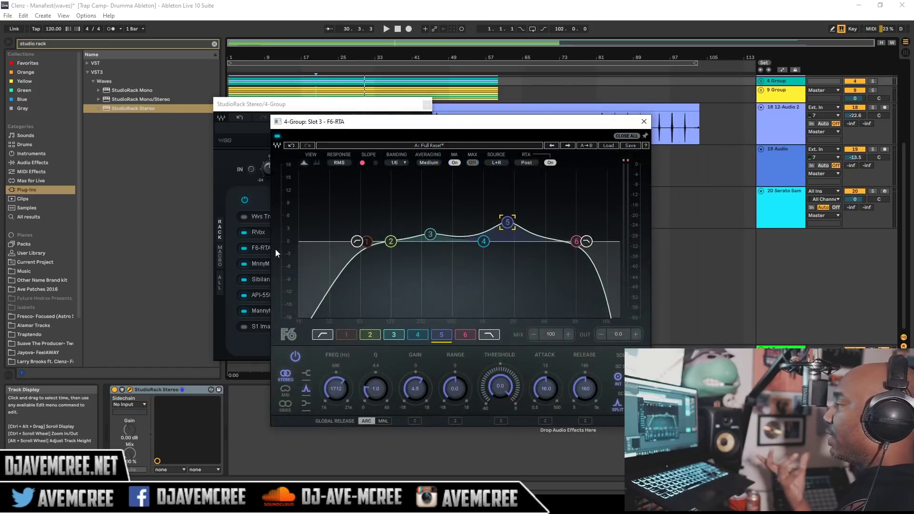
left_click(644, 121)
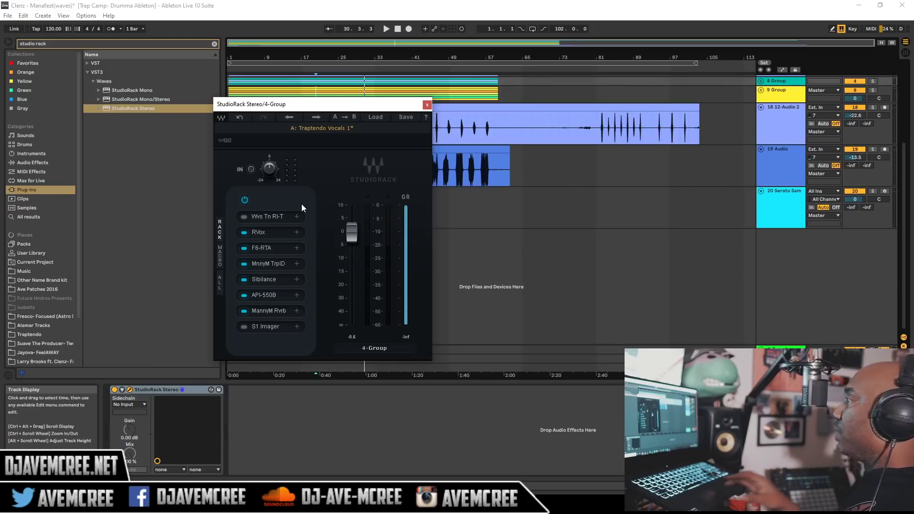
left_click(434, 91)
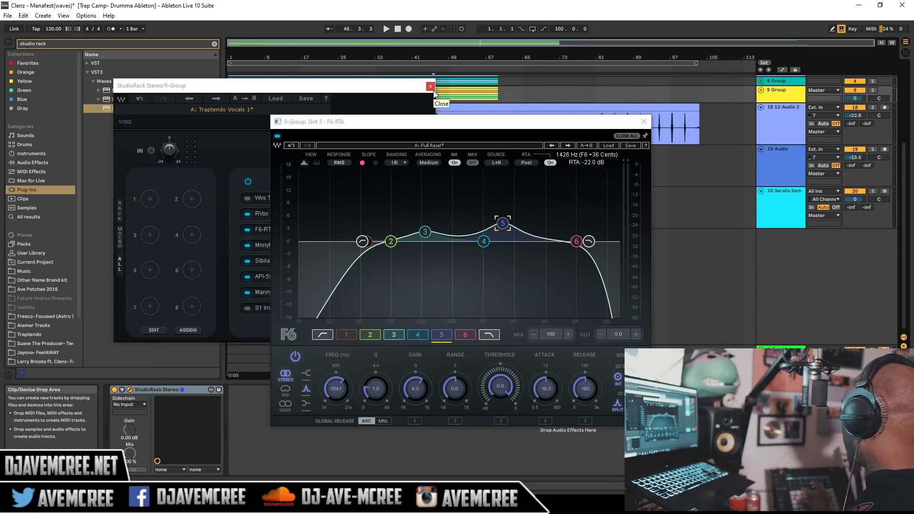
left_click(431, 88)
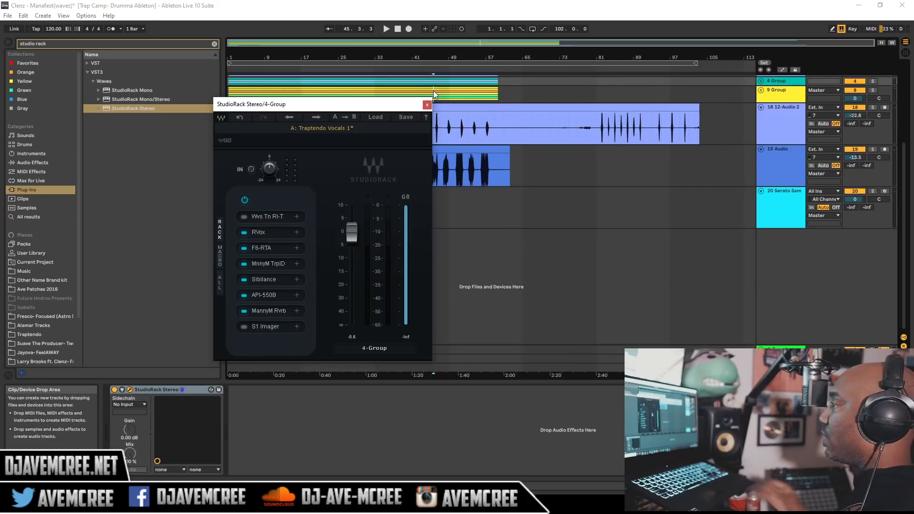
Step: Start playback, jump to bar 30, and return to the 4 Group track
key("space")
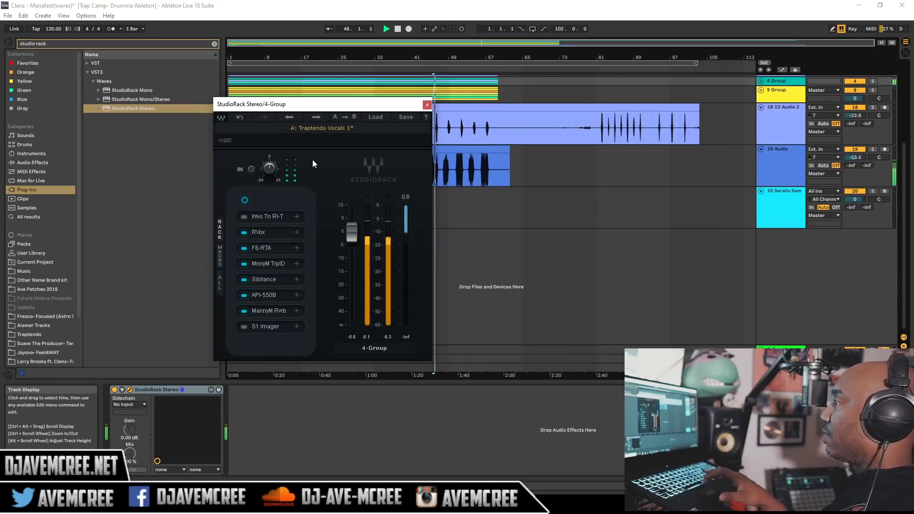
left_click(363, 95)
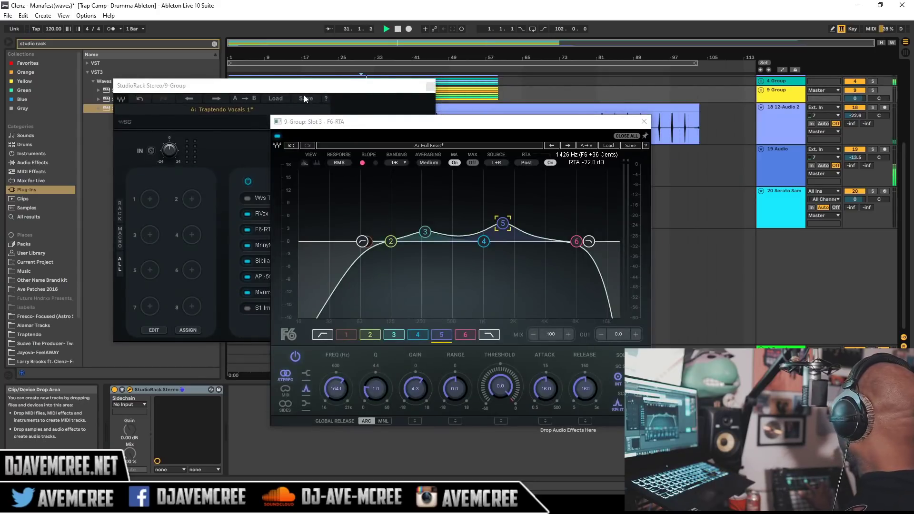
key("Up")
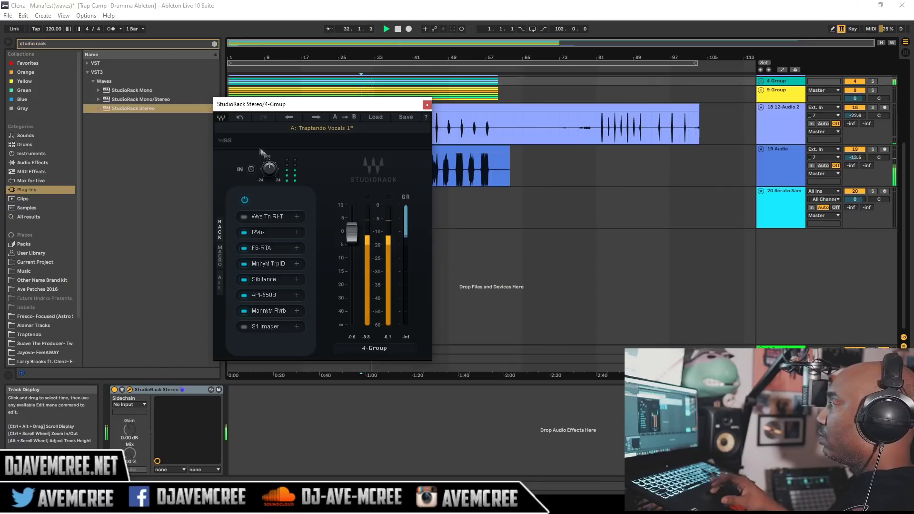
Step: Stop, replay the vocals from the start marker, stop again, and open the rack preset list
key("space")
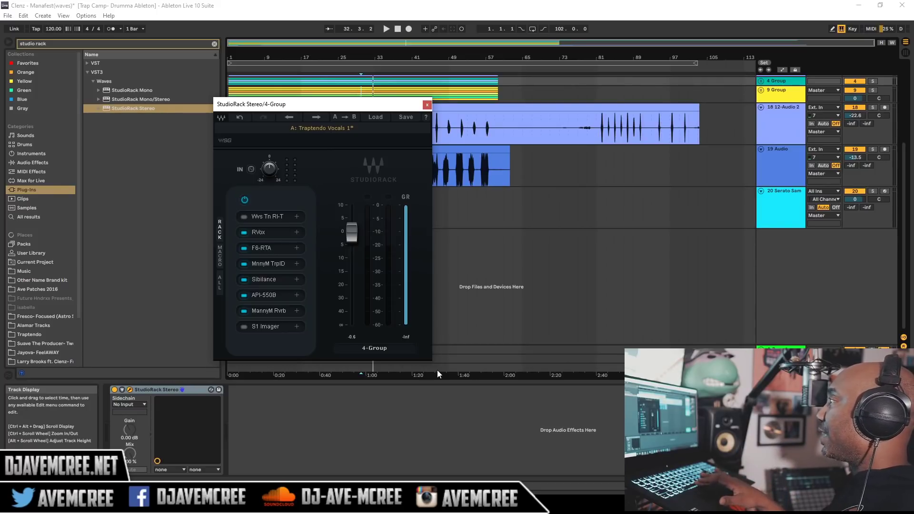
key("space")
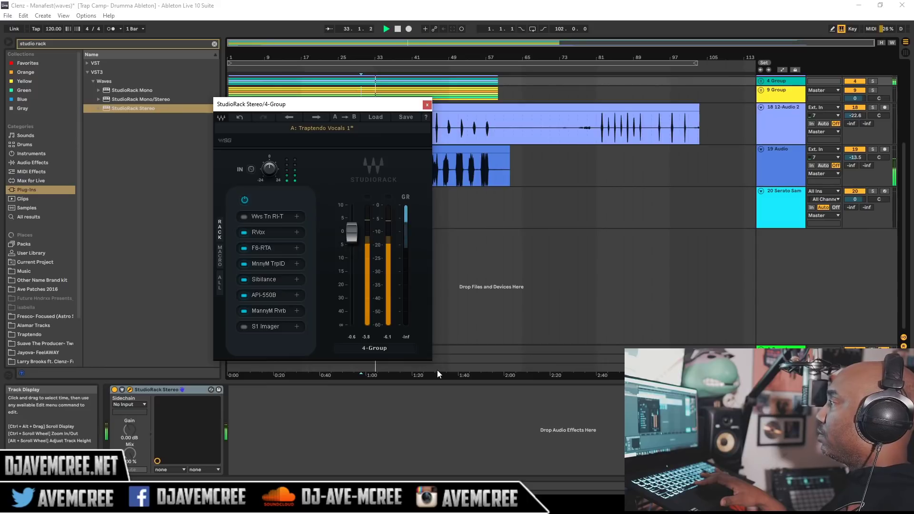
key("space")
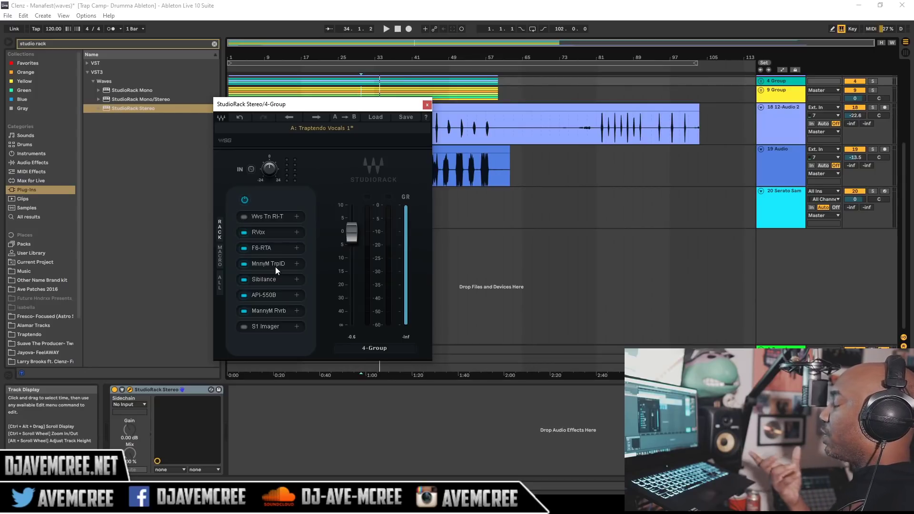
left_click(375, 117)
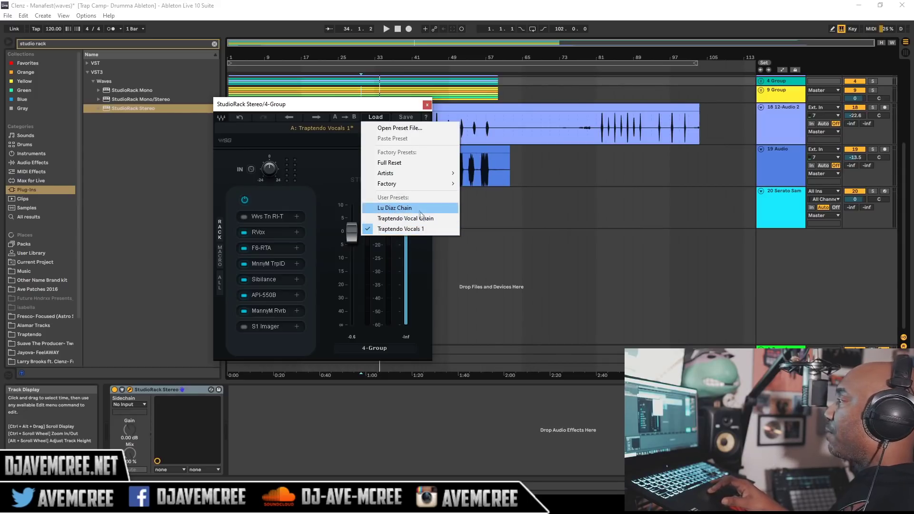
Step: Dismiss the preset list and switch 4-Group's slot-7 Manny Marroquin reverb from Room to Hall
left_click(332, 160)
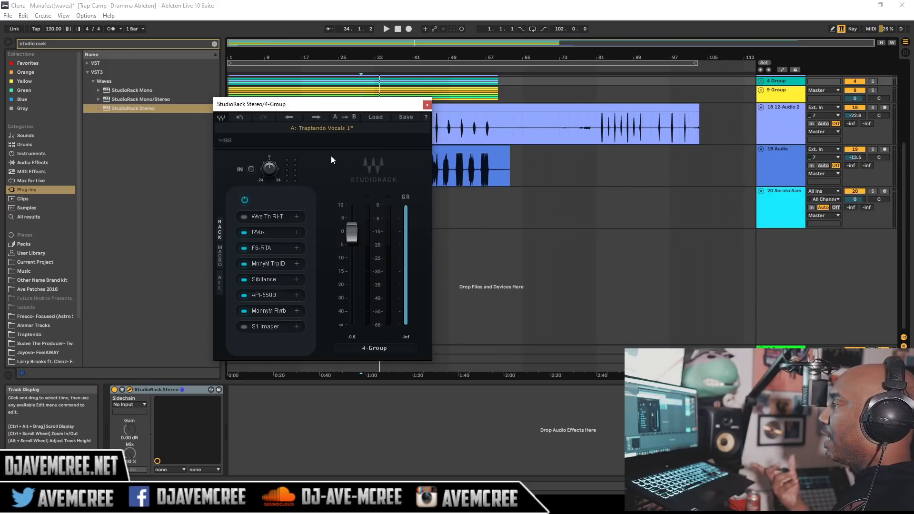
left_click(269, 312)
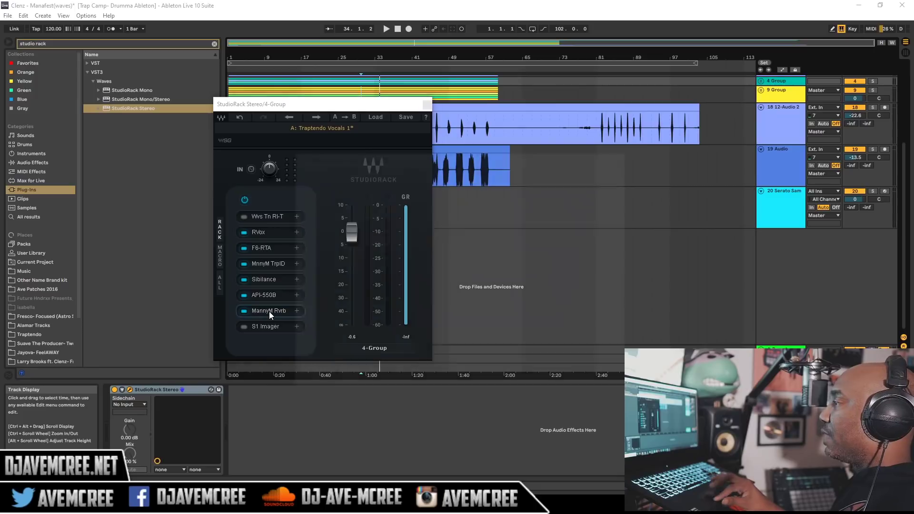
left_click_drag(457, 156, 470, 141)
left_click(317, 181)
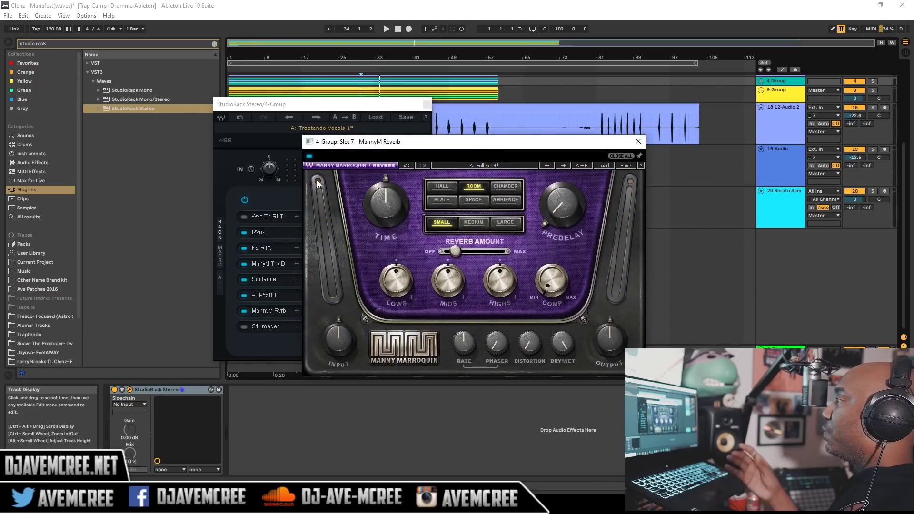
left_click(451, 186)
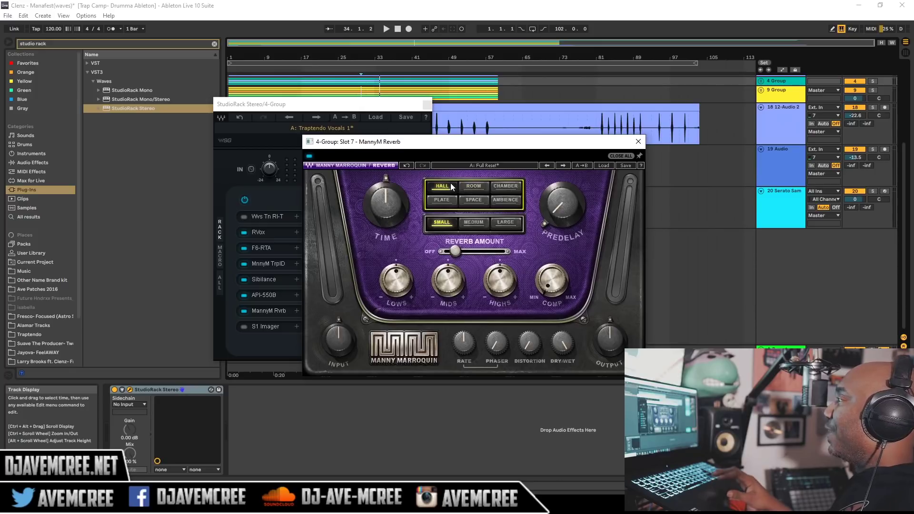
left_click(638, 142)
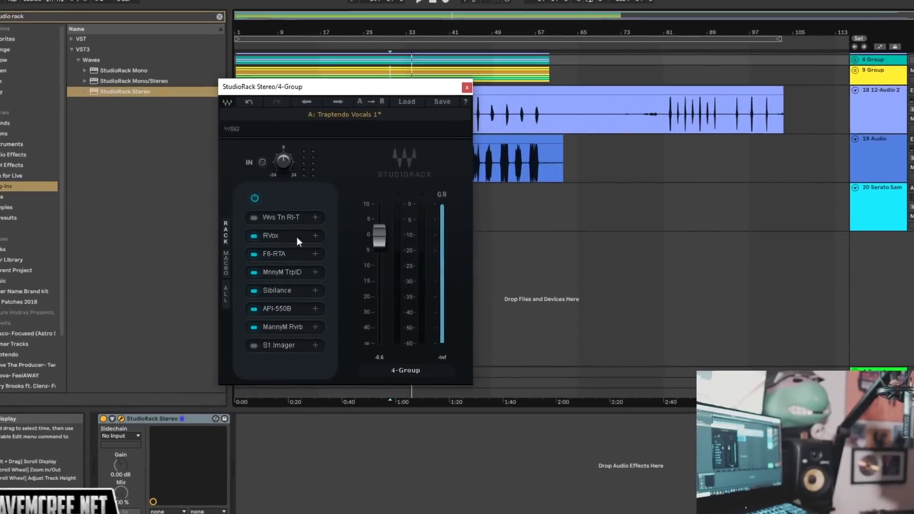
Step: Turn 4-Group's RVox slot into a Parallel Split with three chains, then collapse it
left_click(279, 233)
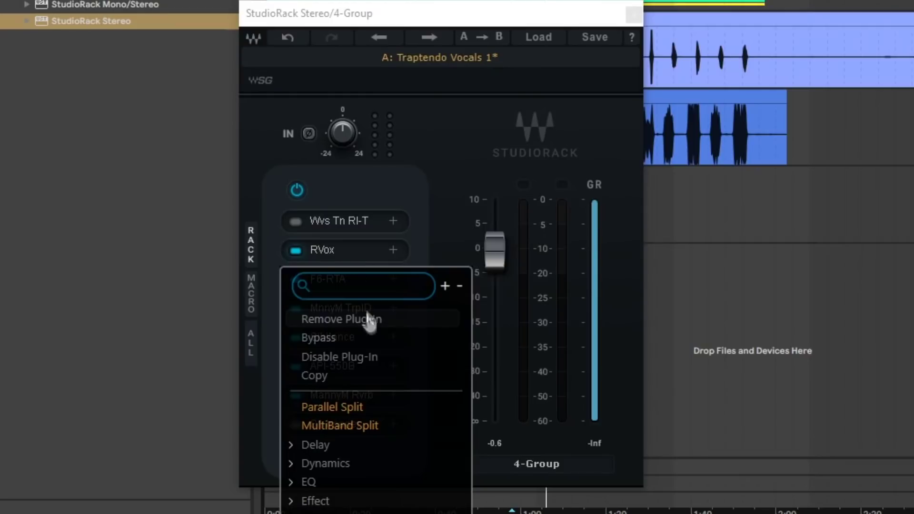
left_click(376, 407)
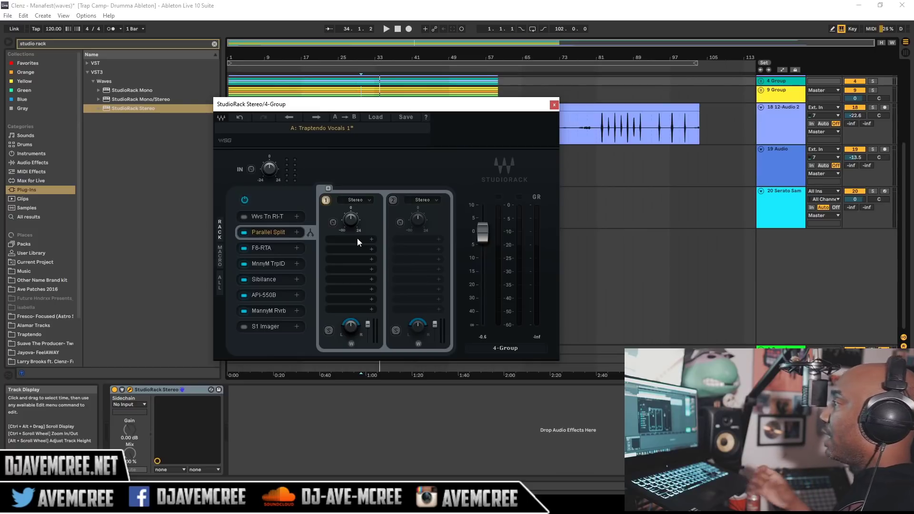
left_click(328, 188)
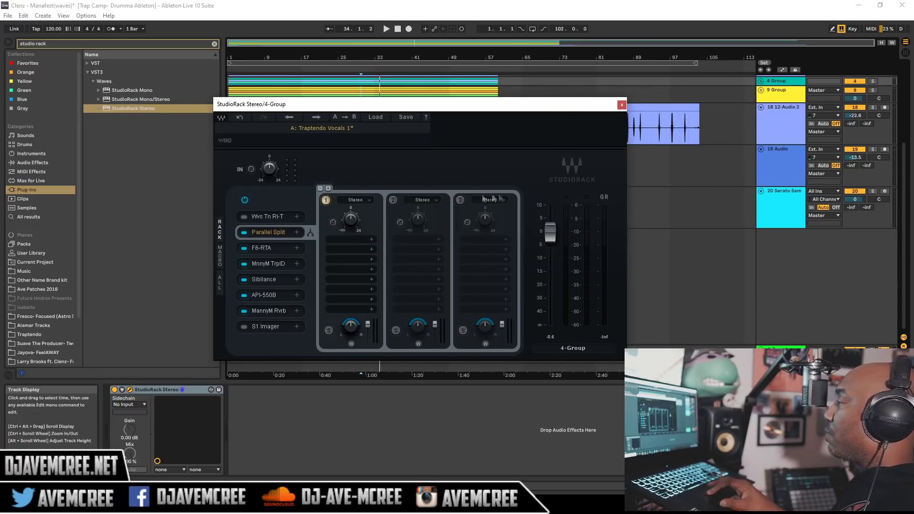
left_click(264, 232)
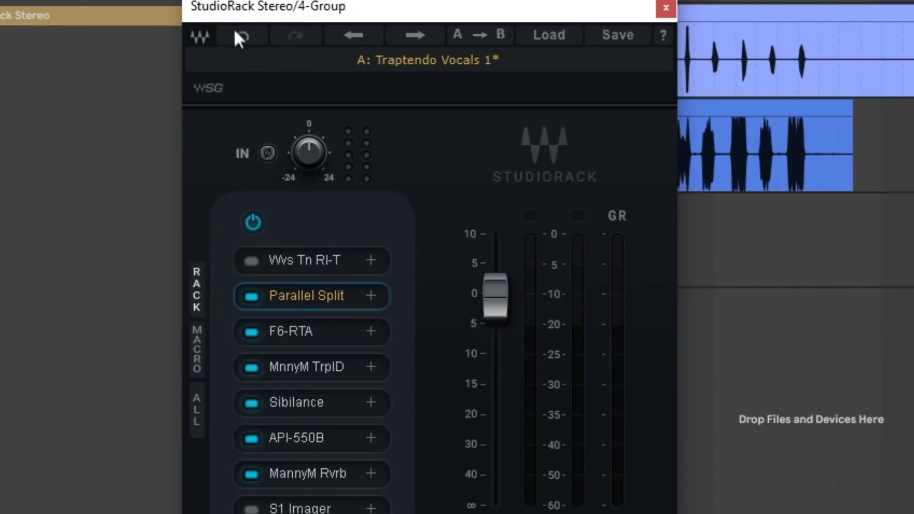
left_click(237, 35)
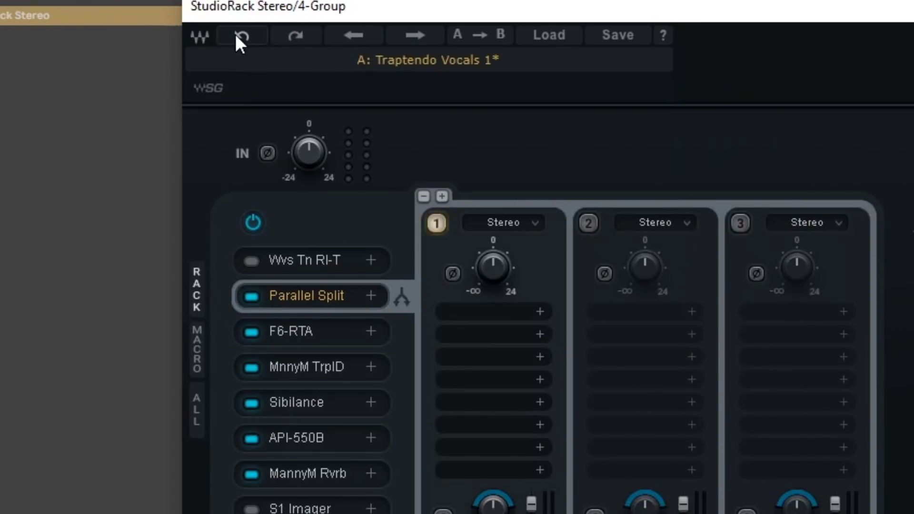
left_click(236, 35)
left_click(236, 34)
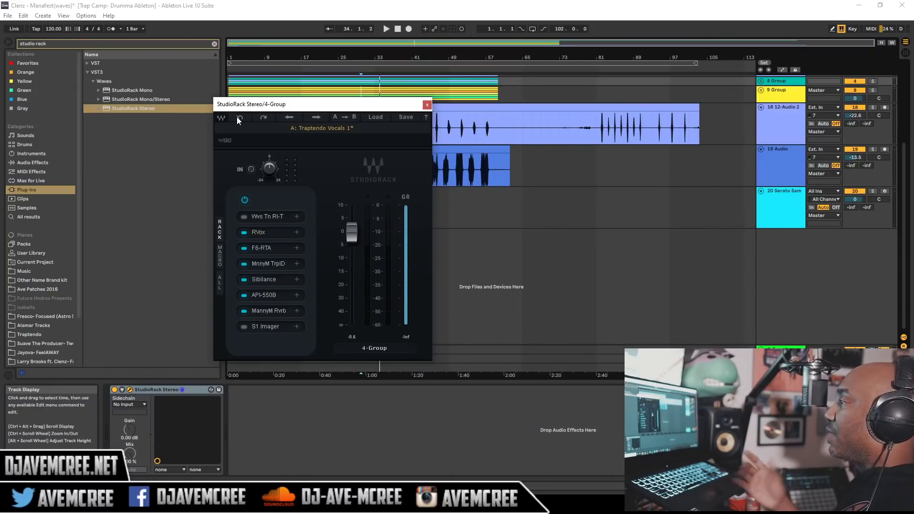
left_click(279, 233)
right_click(279, 234)
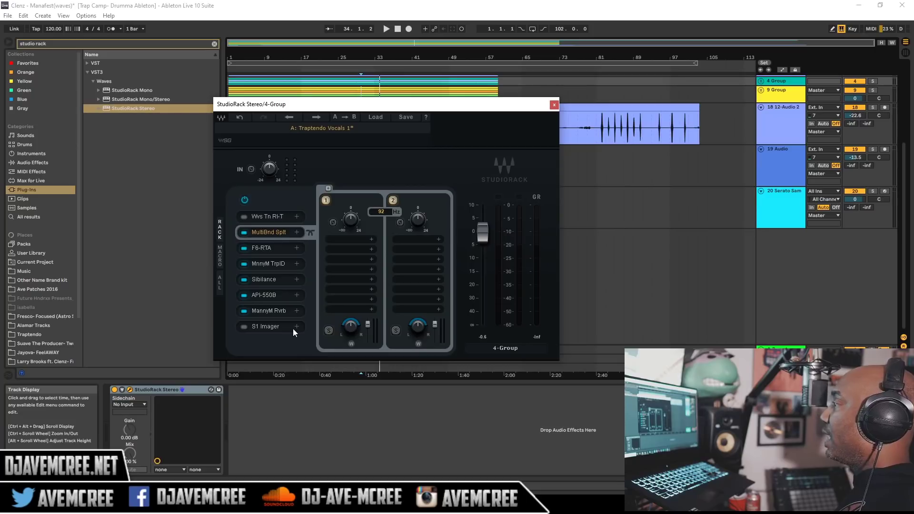
left_click(341, 240)
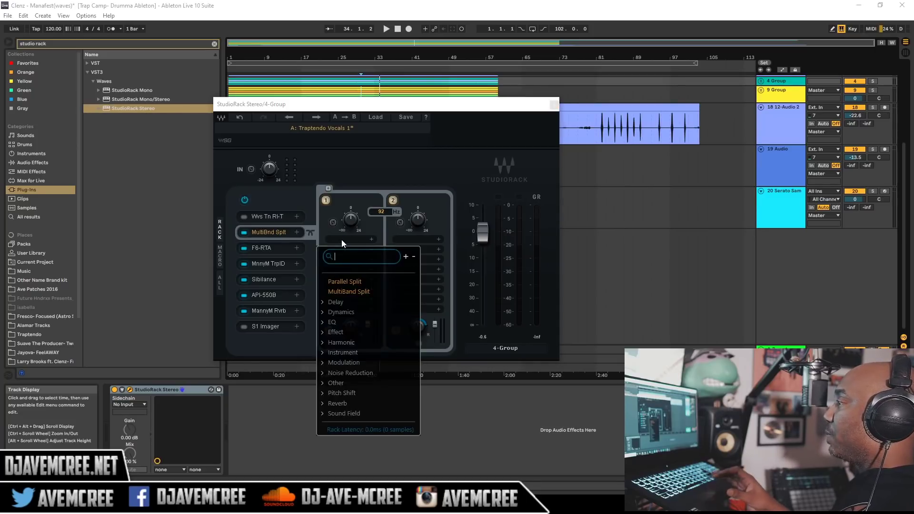
left_click(344, 314)
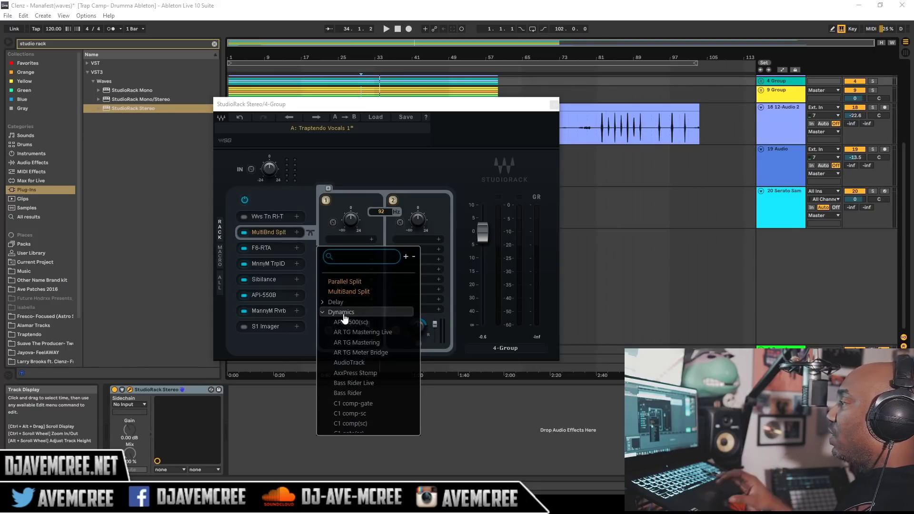
scroll(345, 318, "down", 10)
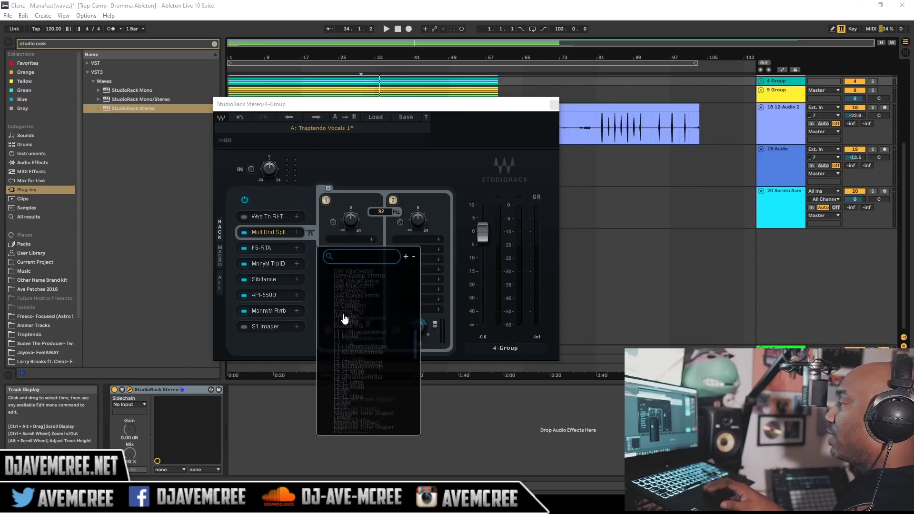
scroll(345, 318, "down", 3)
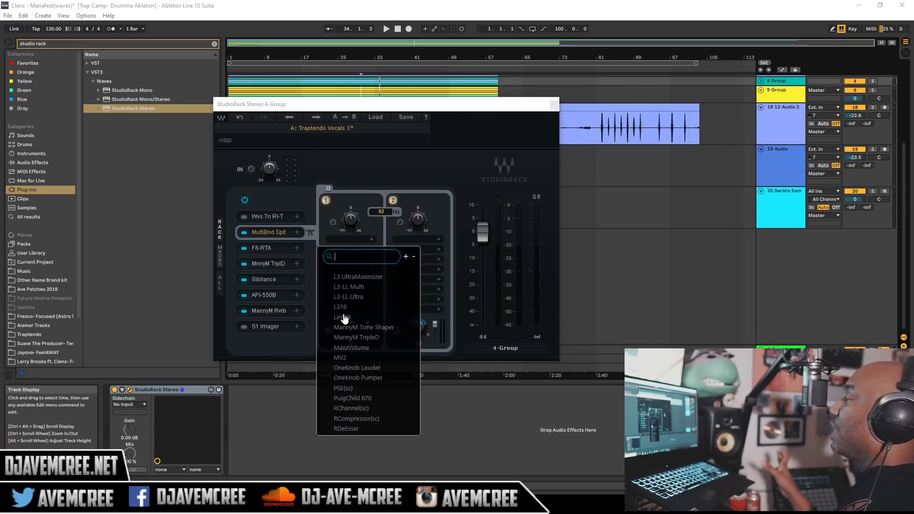
scroll(345, 318, "down", 5)
scroll(345, 318, "down", 2)
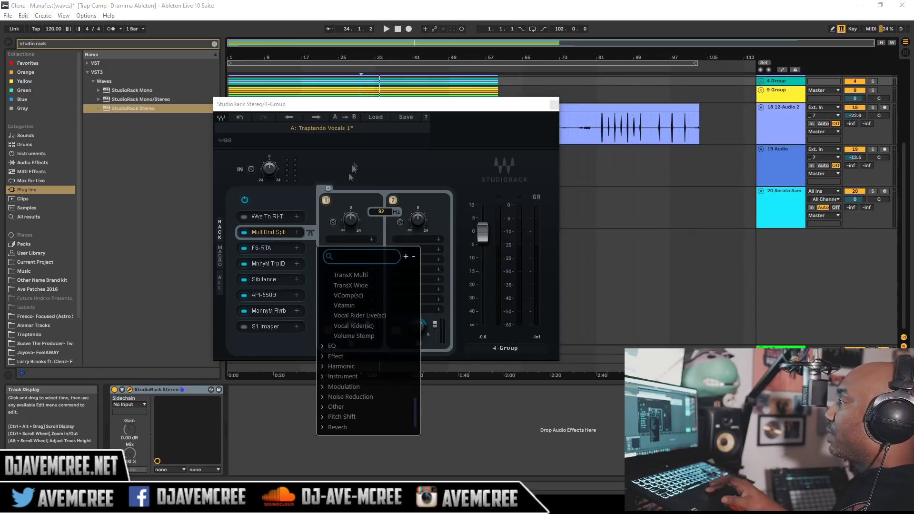
left_click(355, 163)
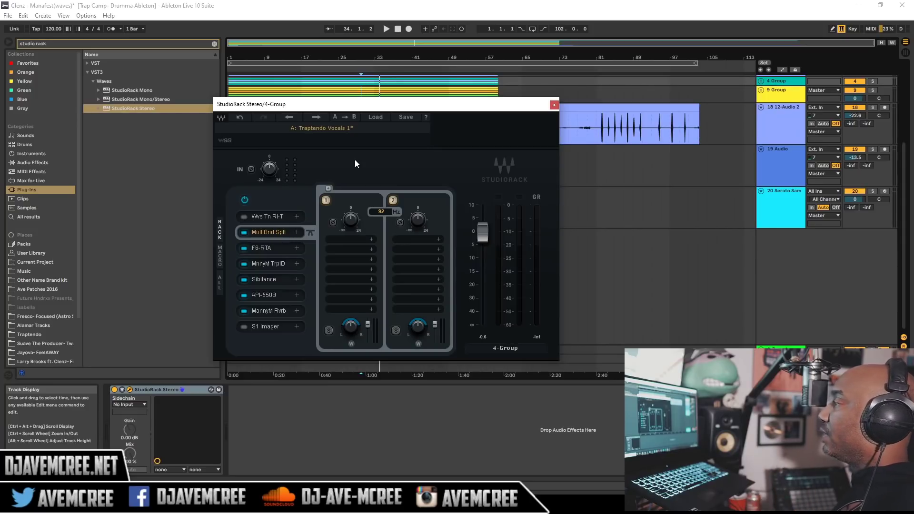
left_click(242, 117)
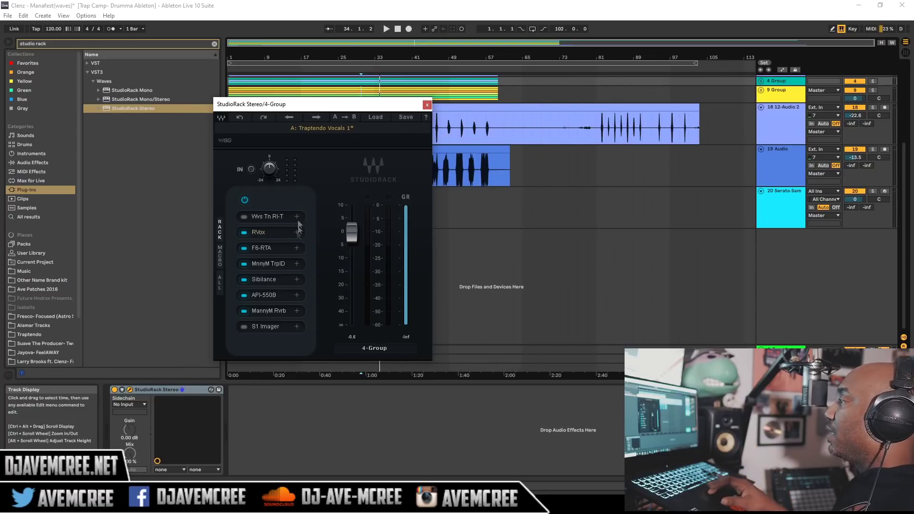
Step: Show StudioRack's macro knobs via the ALL tab, then browse the Load > Artists presets without loading one
left_click(221, 282)
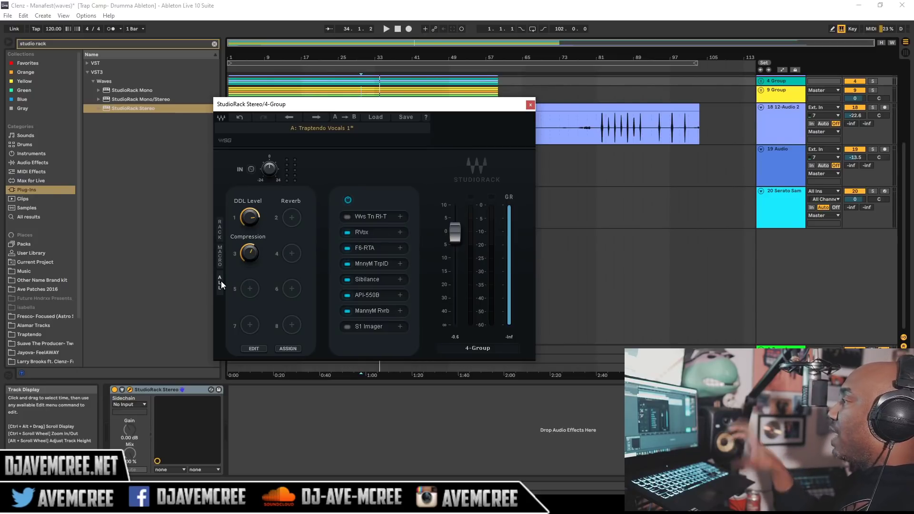
left_click(373, 118)
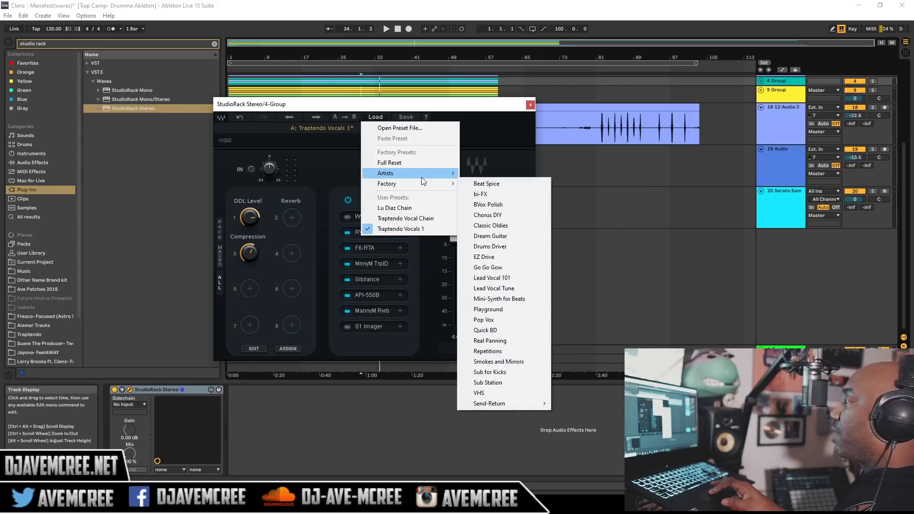
mouse_move(421, 177)
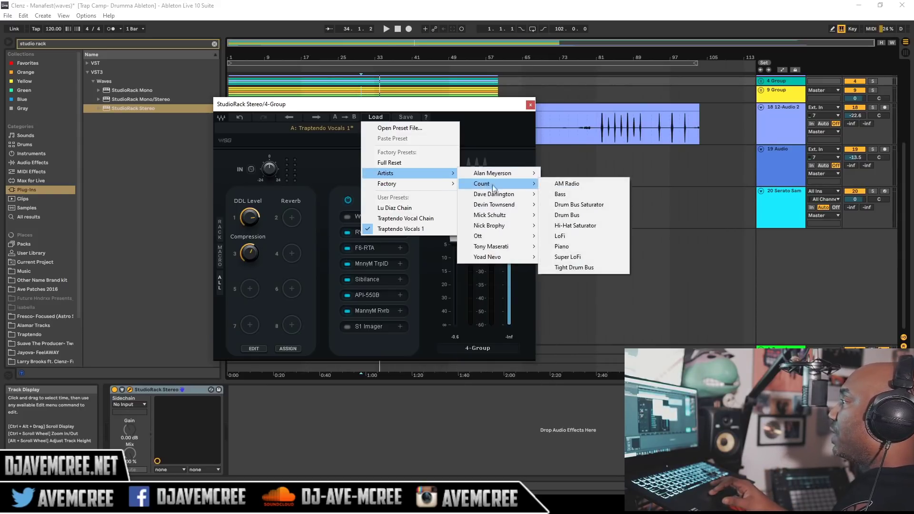
mouse_move(493, 196)
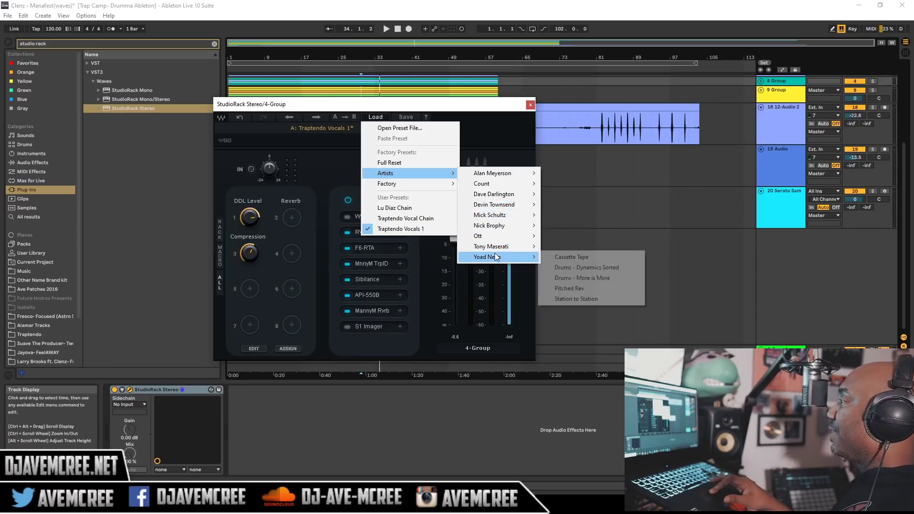
mouse_move(504, 250)
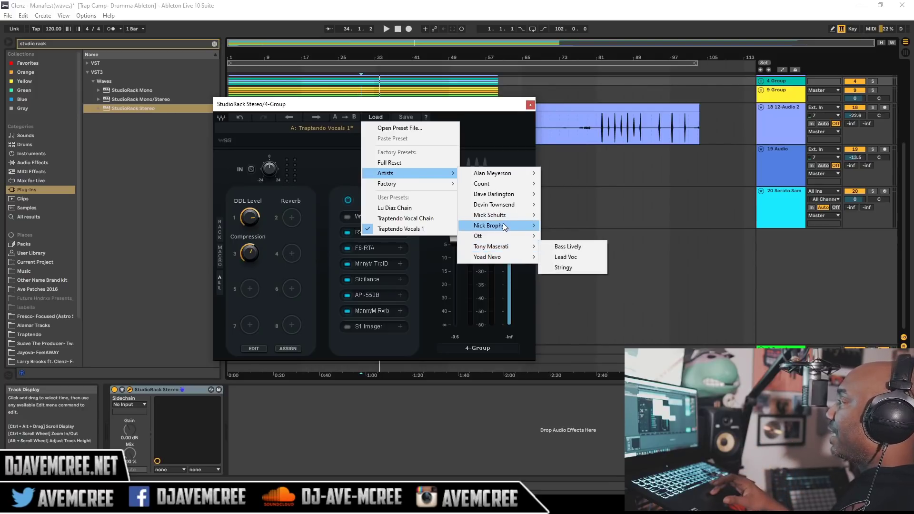
left_click(484, 127)
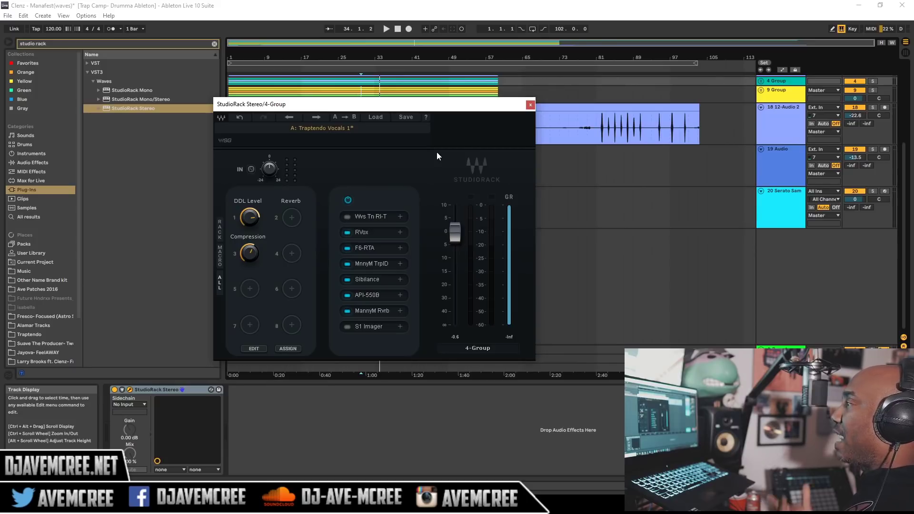
key("space")
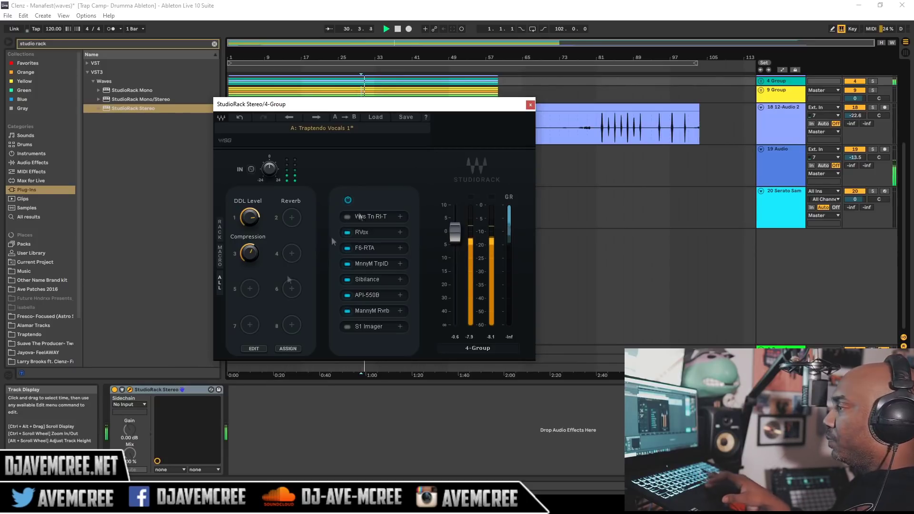
left_click(116, 391)
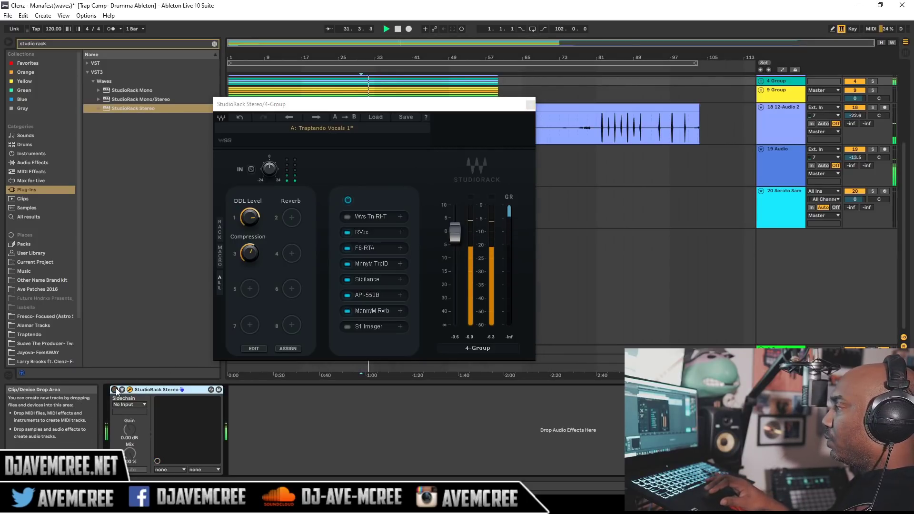
left_click(114, 389)
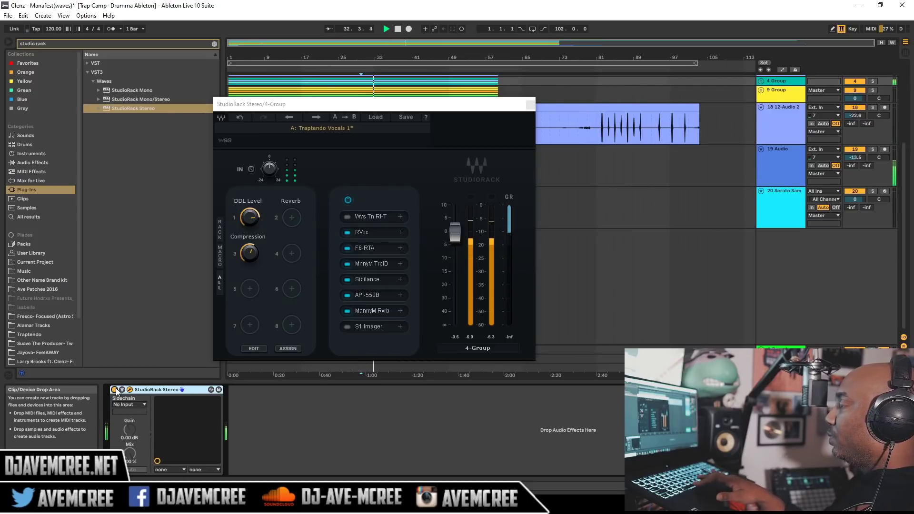
key("space")
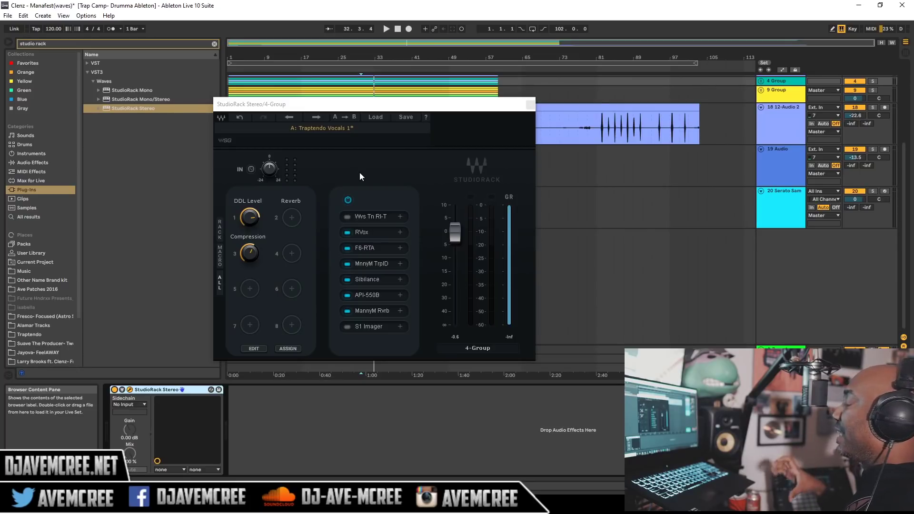
left_click(369, 117)
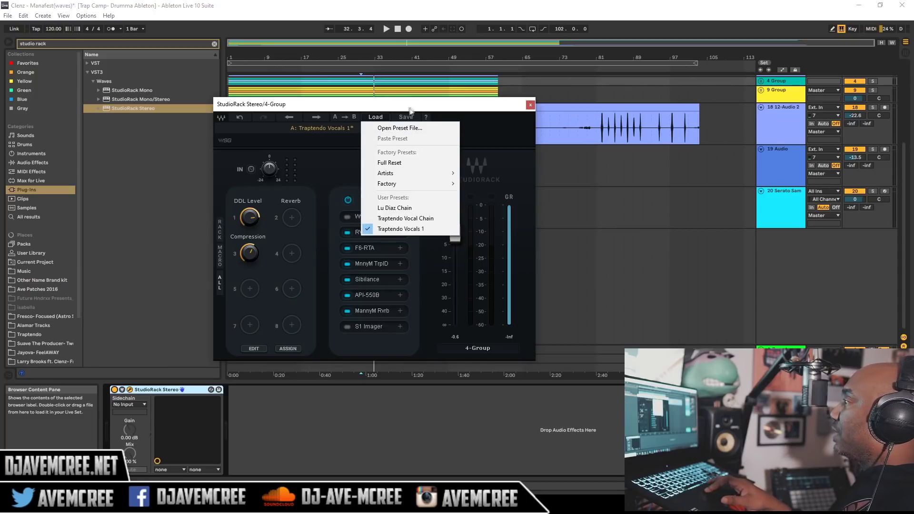
left_click(393, 115)
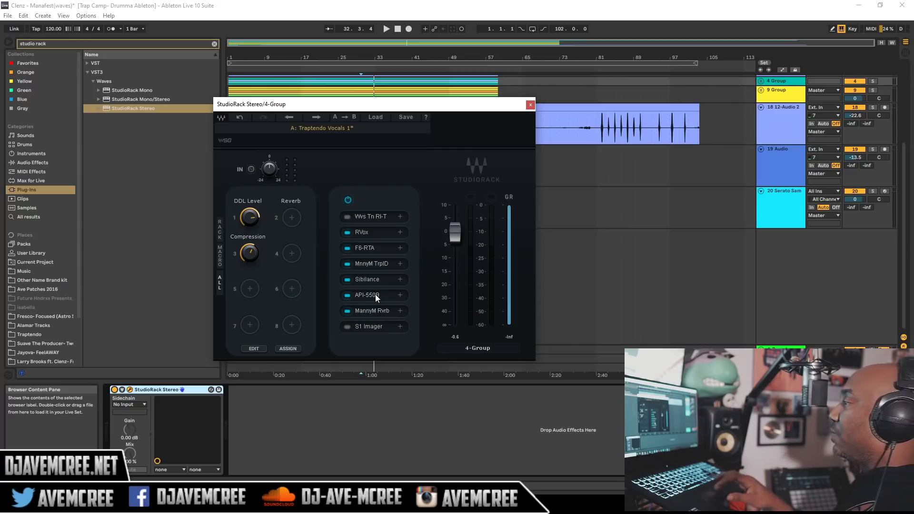
left_click(375, 265)
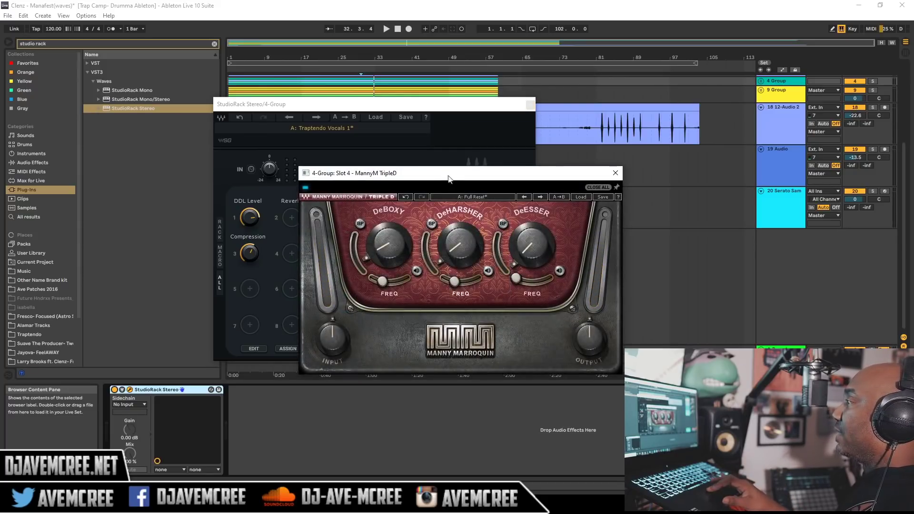
left_click_drag(448, 176, 437, 140)
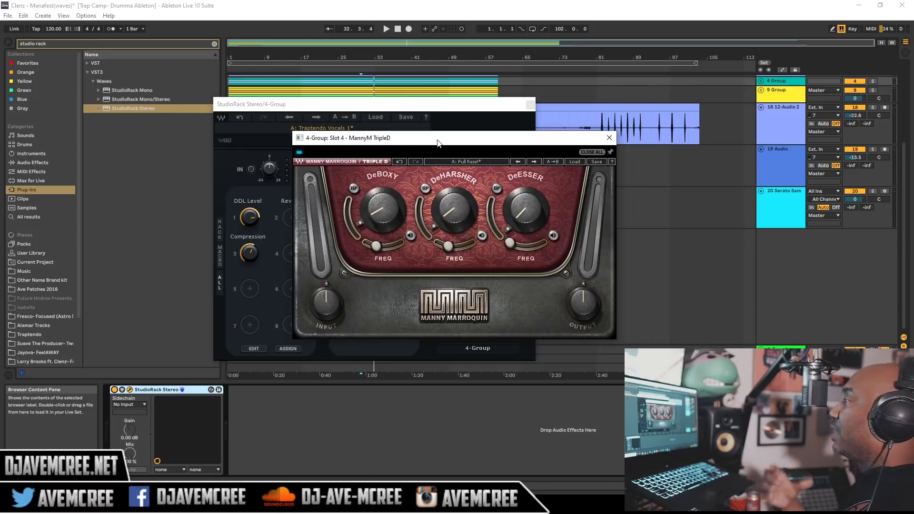
left_click(609, 138)
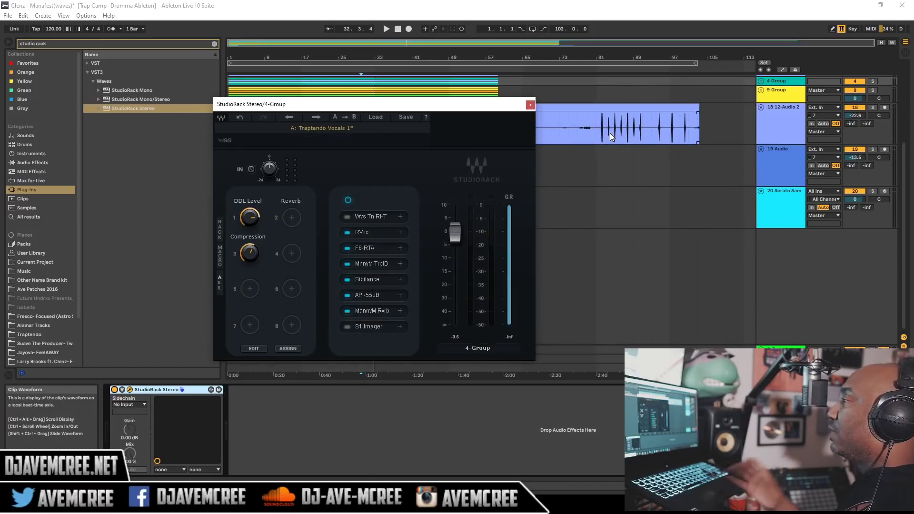